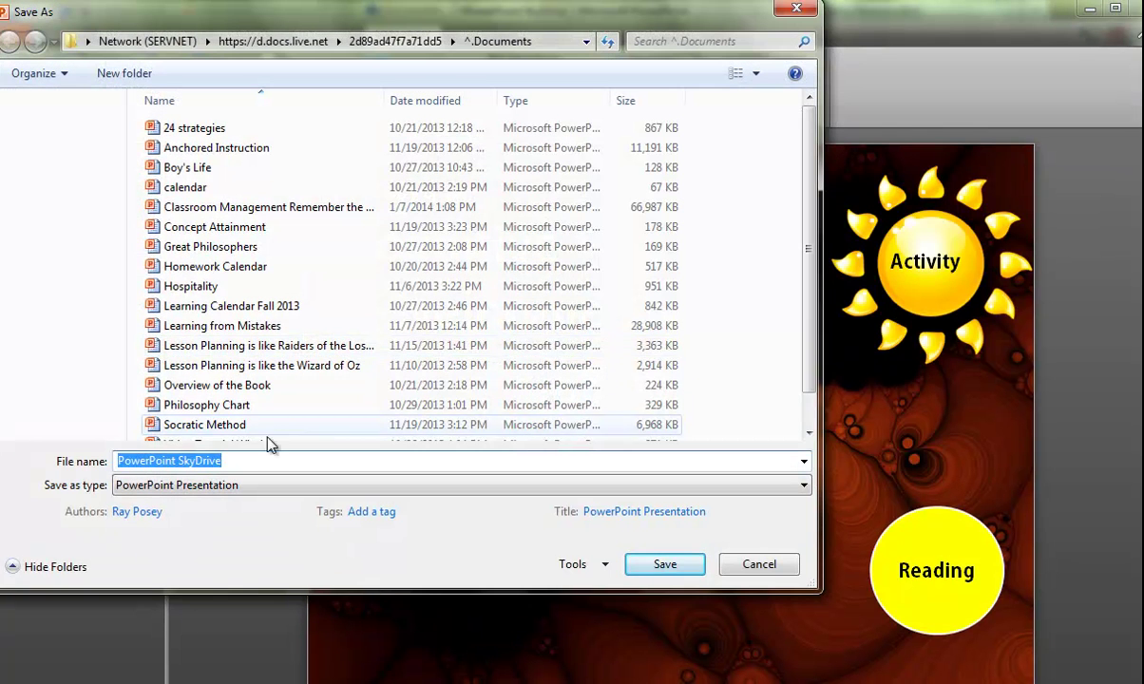
Save the slide as 'PowerPoint SkyDrive' in SkyDrive Documents and switch to the browser
left_click(665, 564)
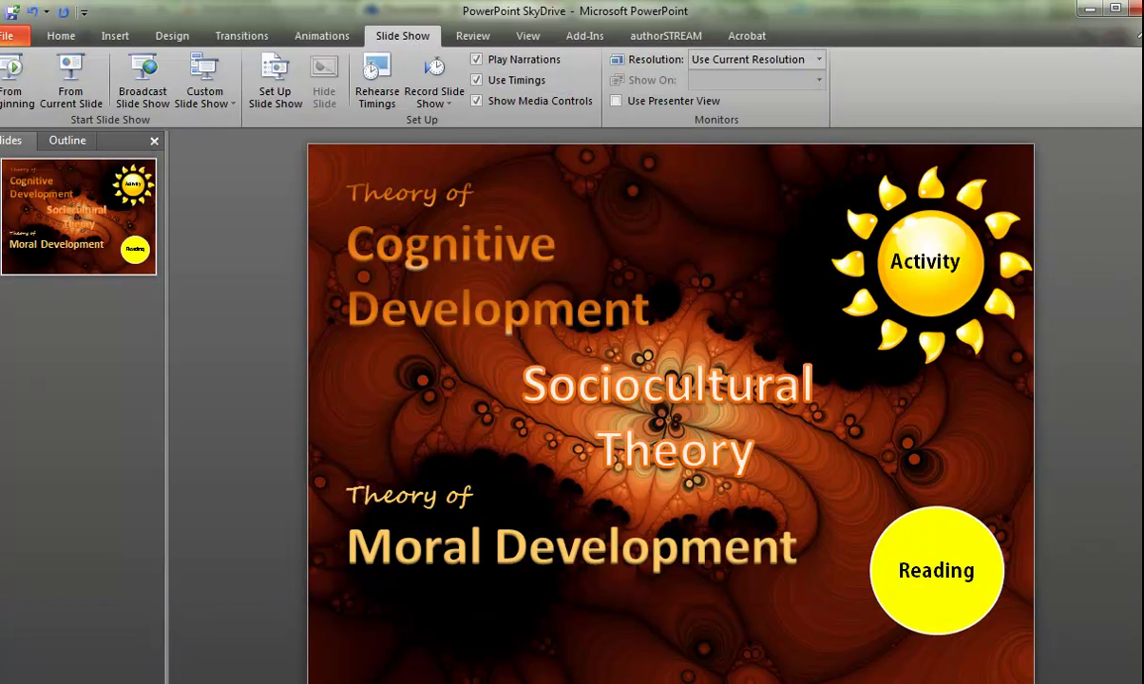
key("alt+Tab")
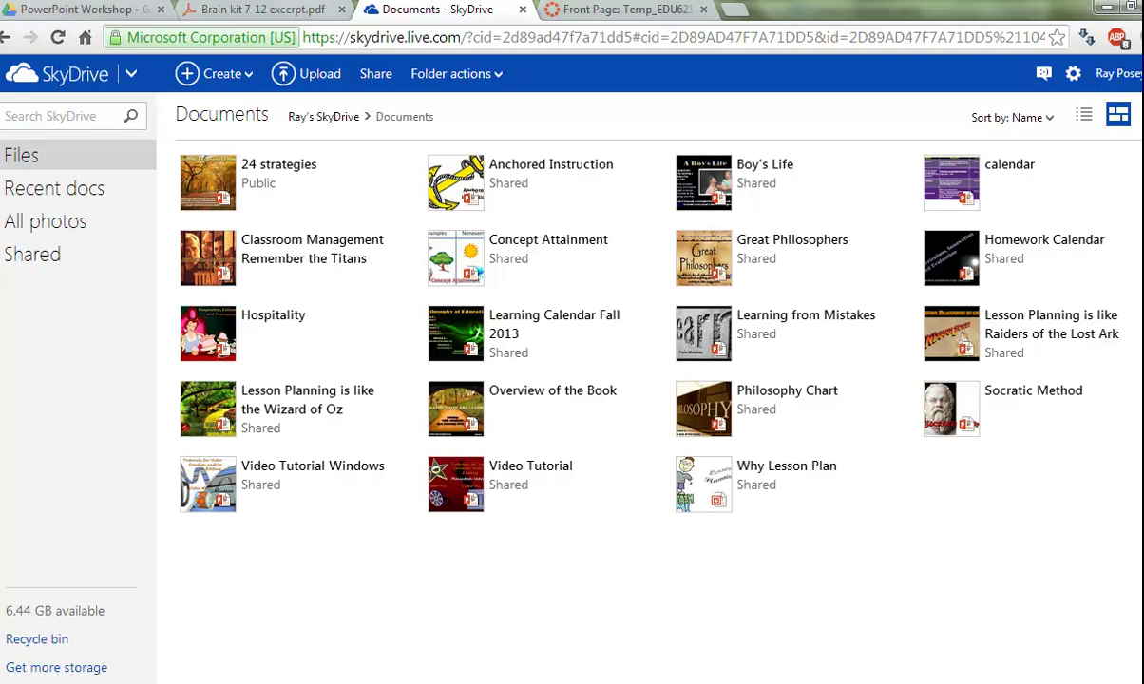
Go from the SkyDrive top level to Documents and open the PowerPoint SkyDrive presentation online
left_click(84, 85)
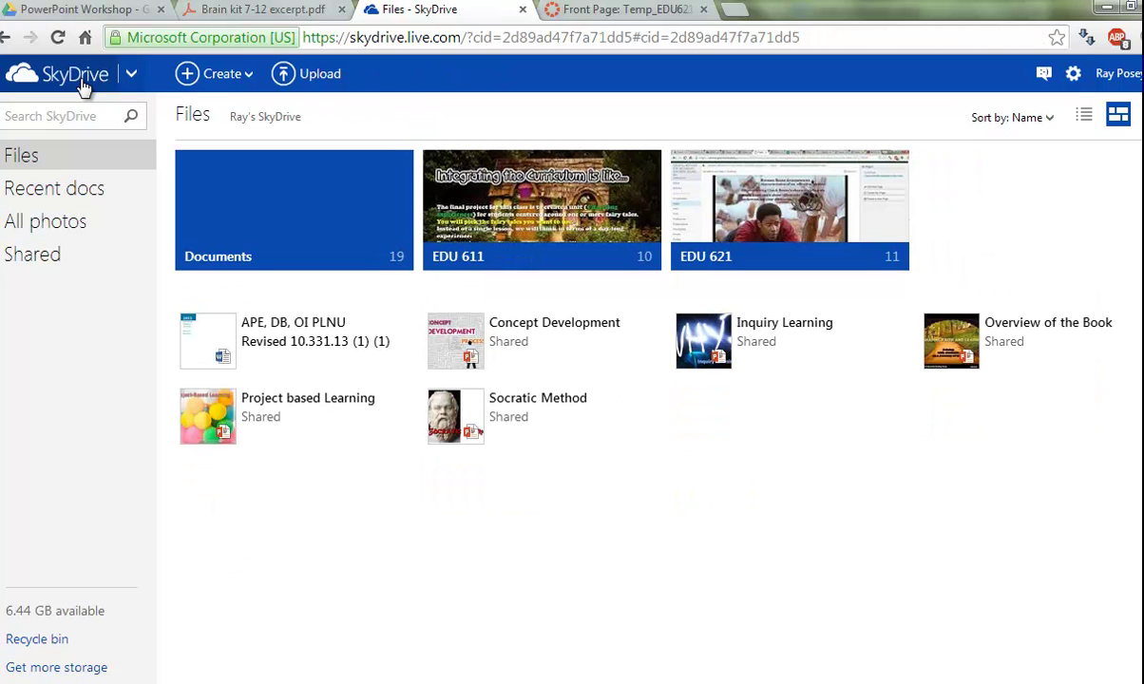
left_click(373, 201)
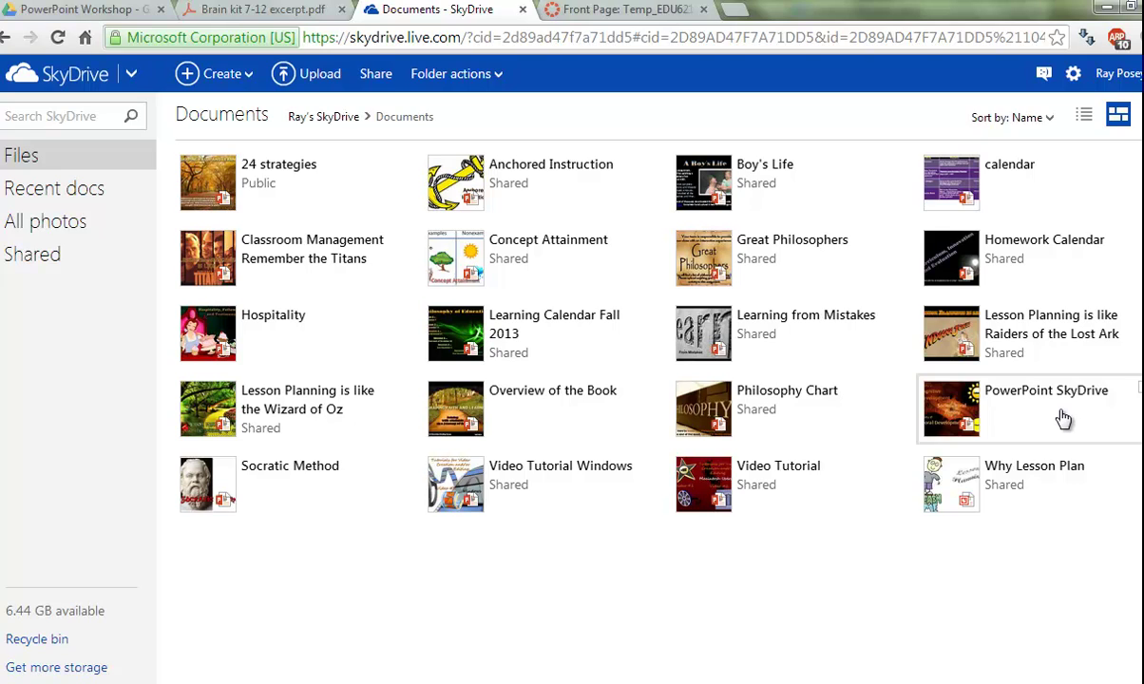
left_click(1061, 417)
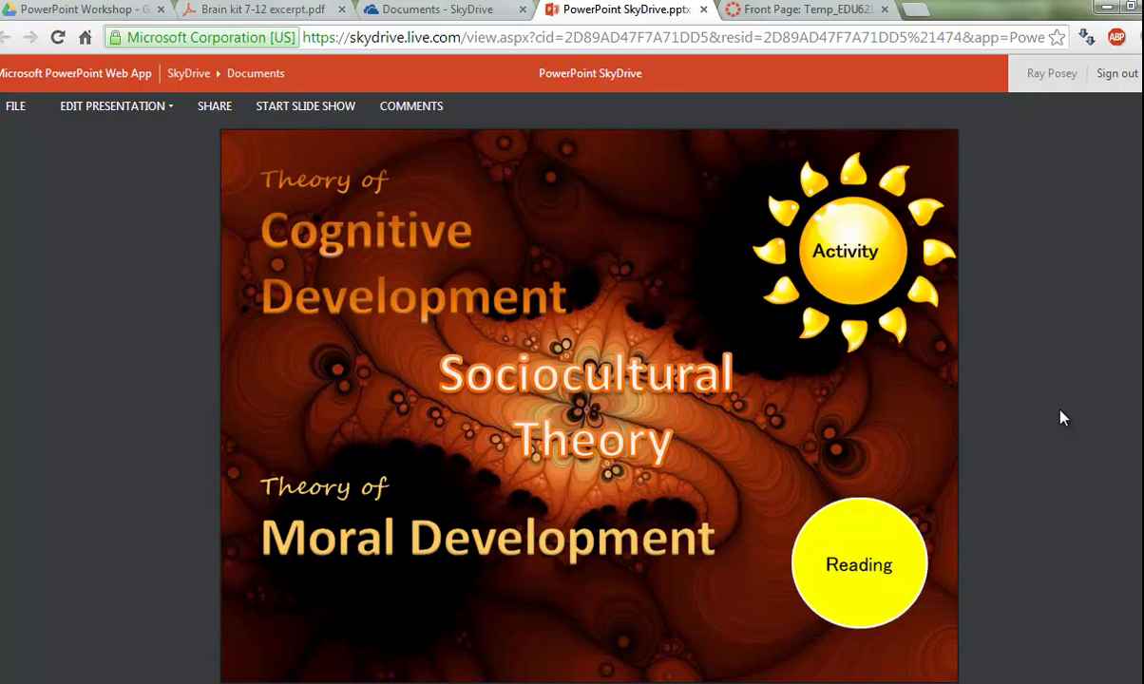
Test the Activity link to Creating Banners, then open the presentation's Embed option under File > Share
left_click(861, 230)
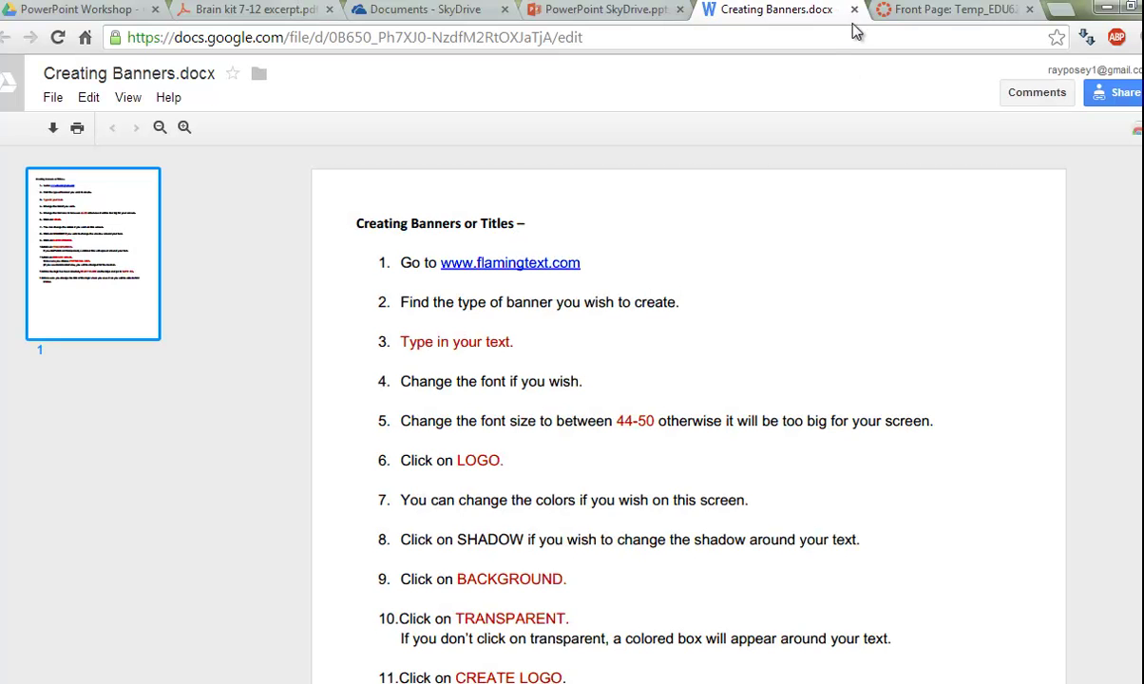
left_click(854, 10)
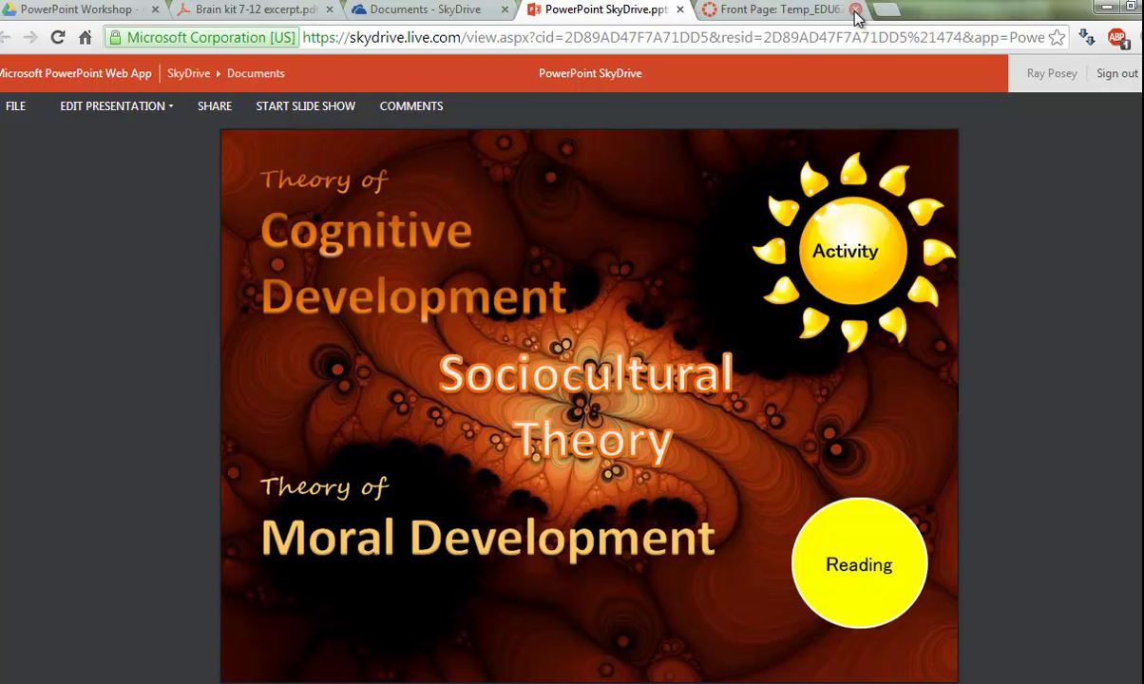
left_click(15, 109)
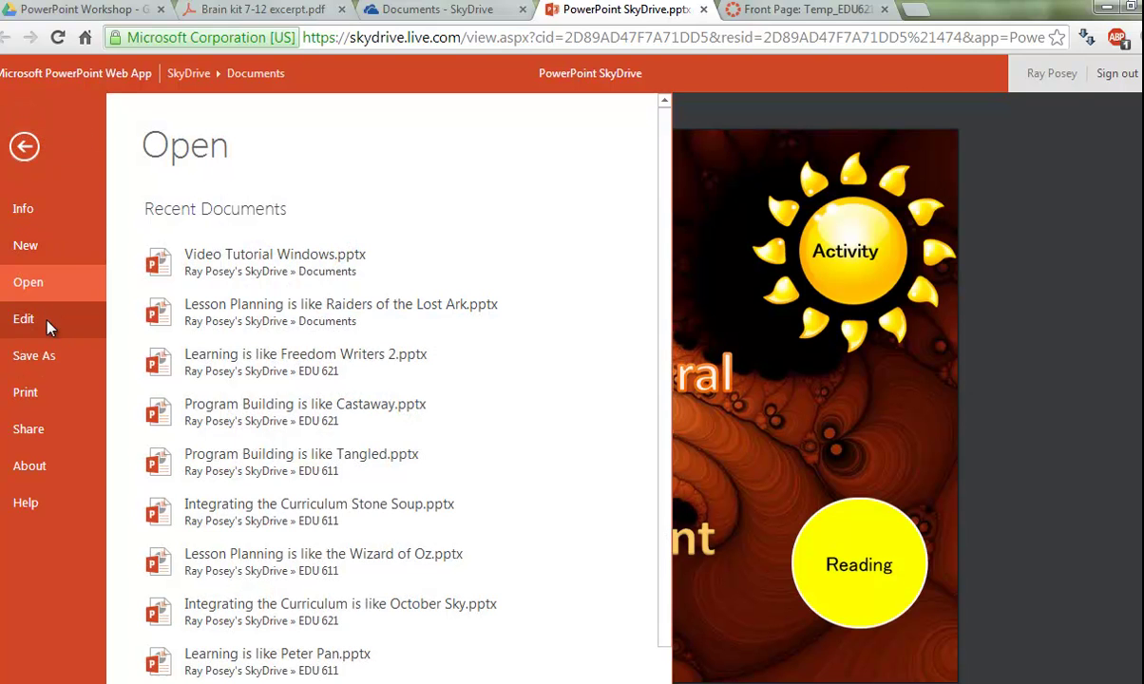
left_click(48, 435)
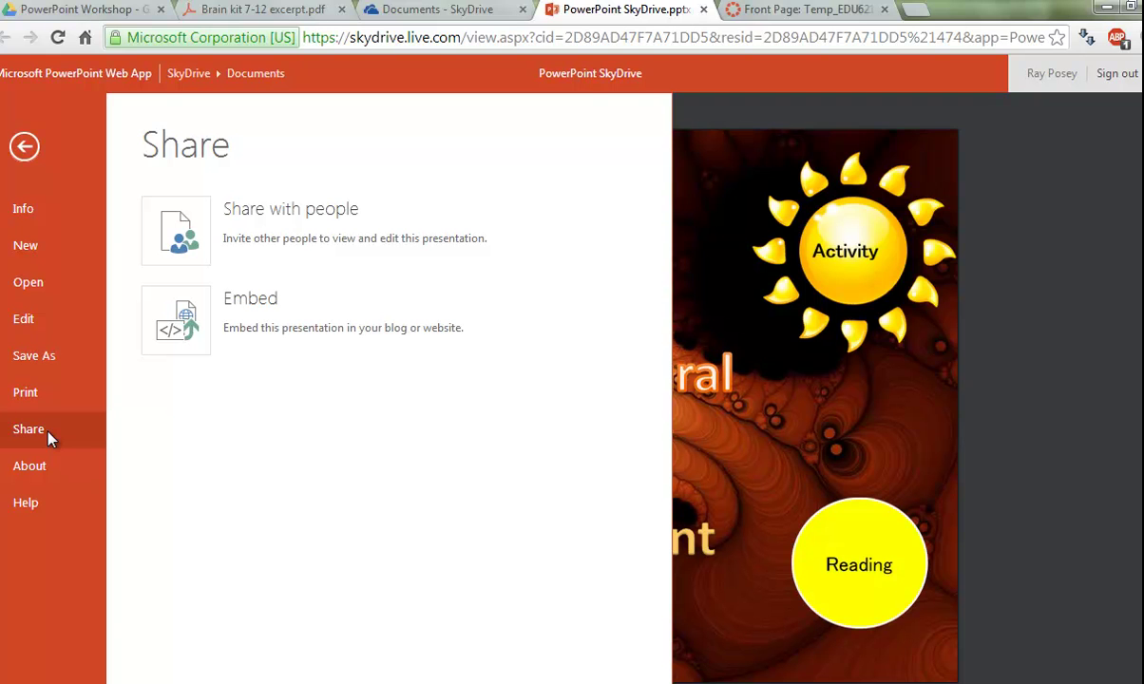
left_click(195, 323)
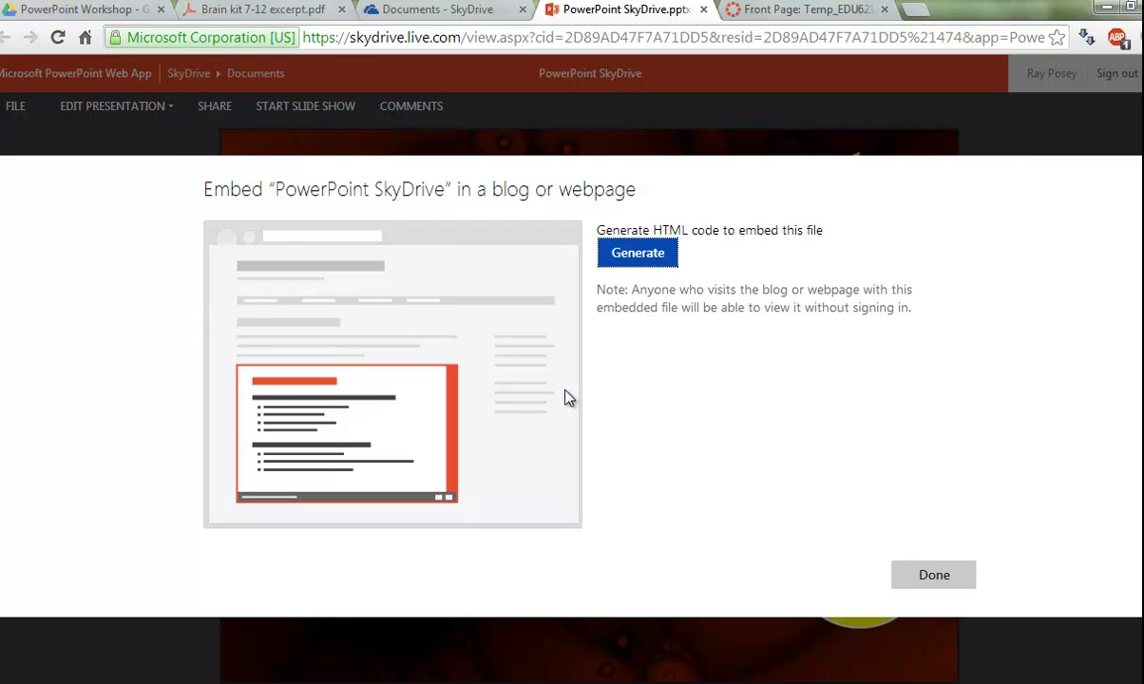
Generate and copy the 722 x 565 embed code, then return to the Canvas tab
left_click(649, 262)
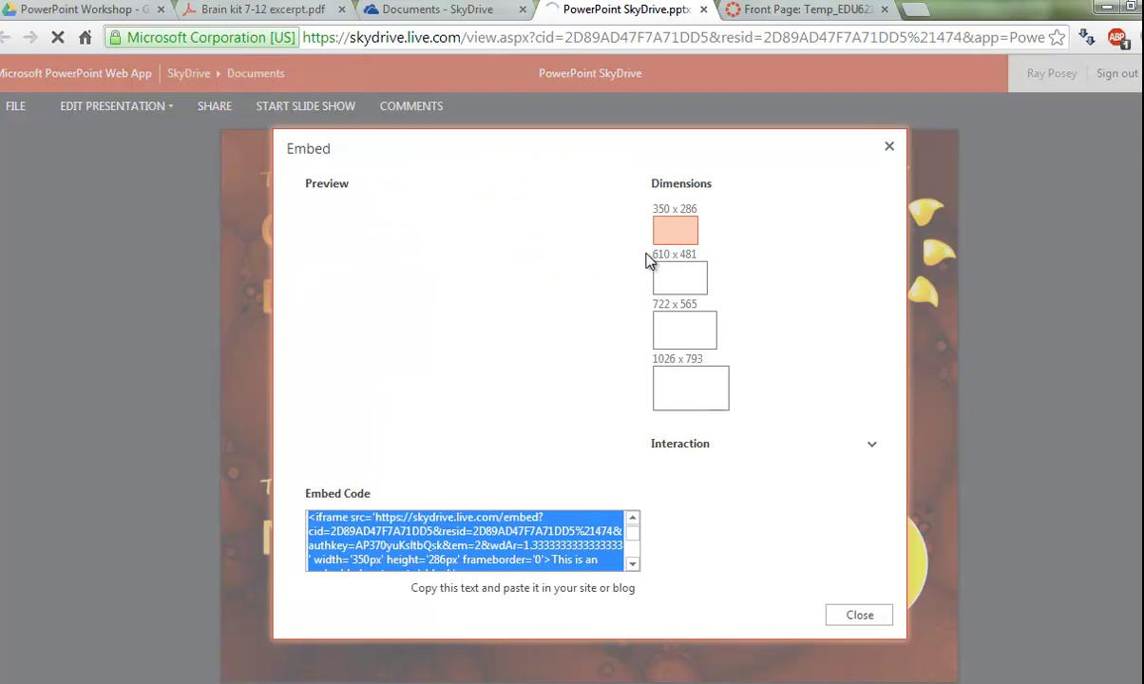
left_click(675, 328)
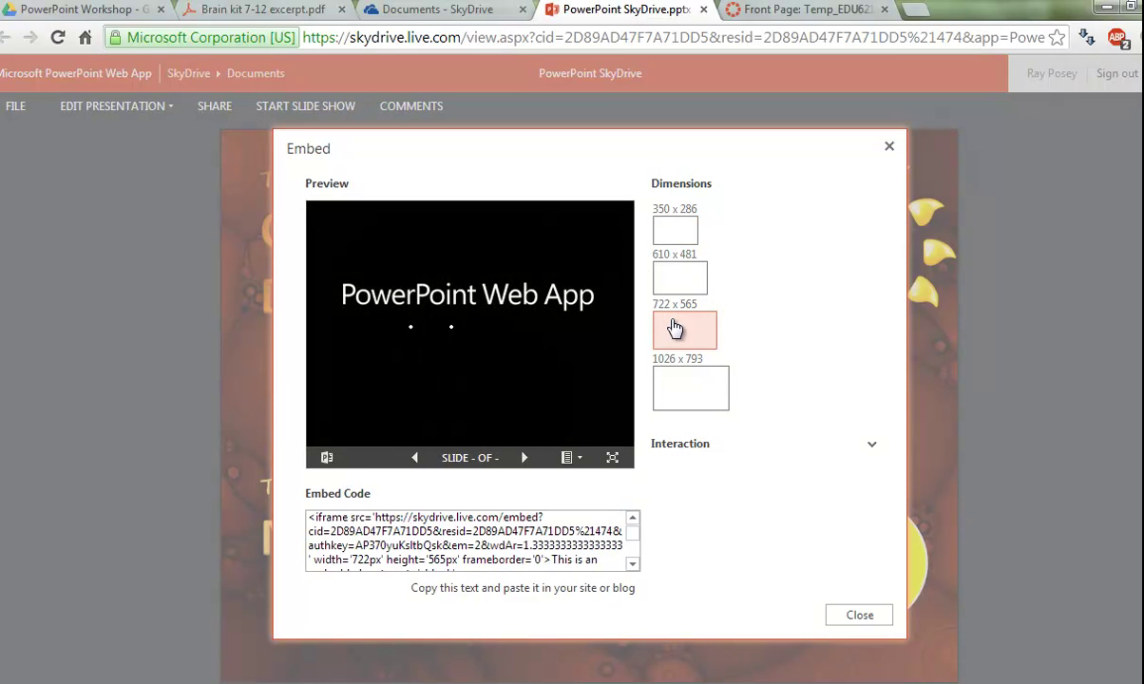
left_click(312, 515)
left_click_drag(313, 521, 310, 520)
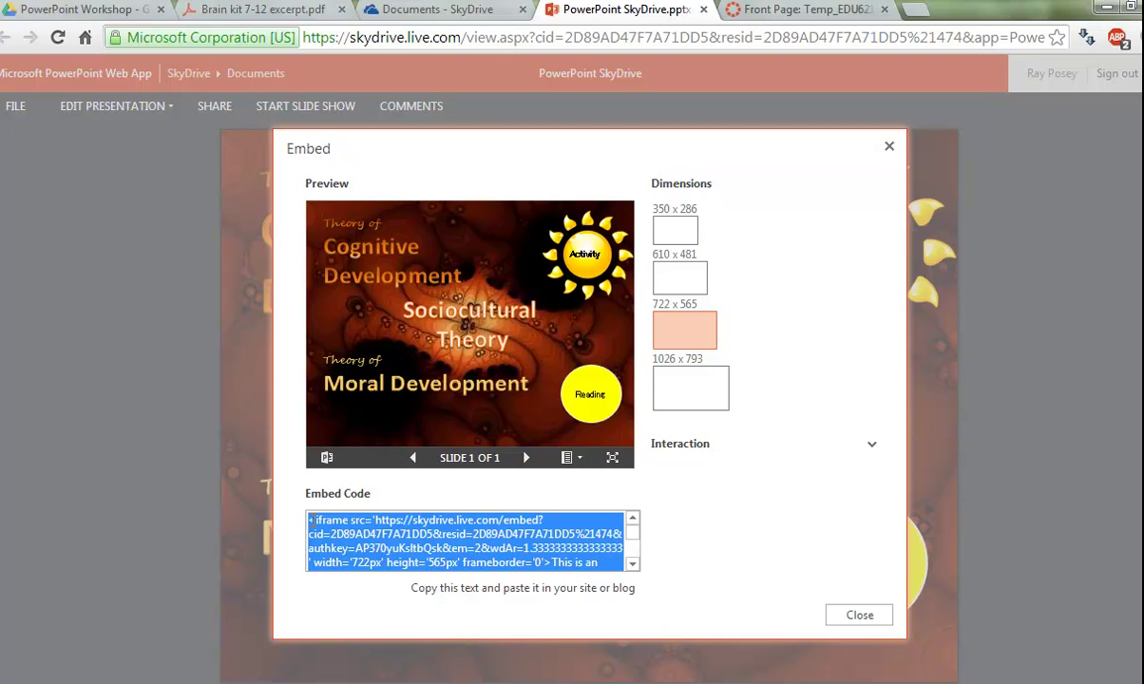
right_click(310, 520)
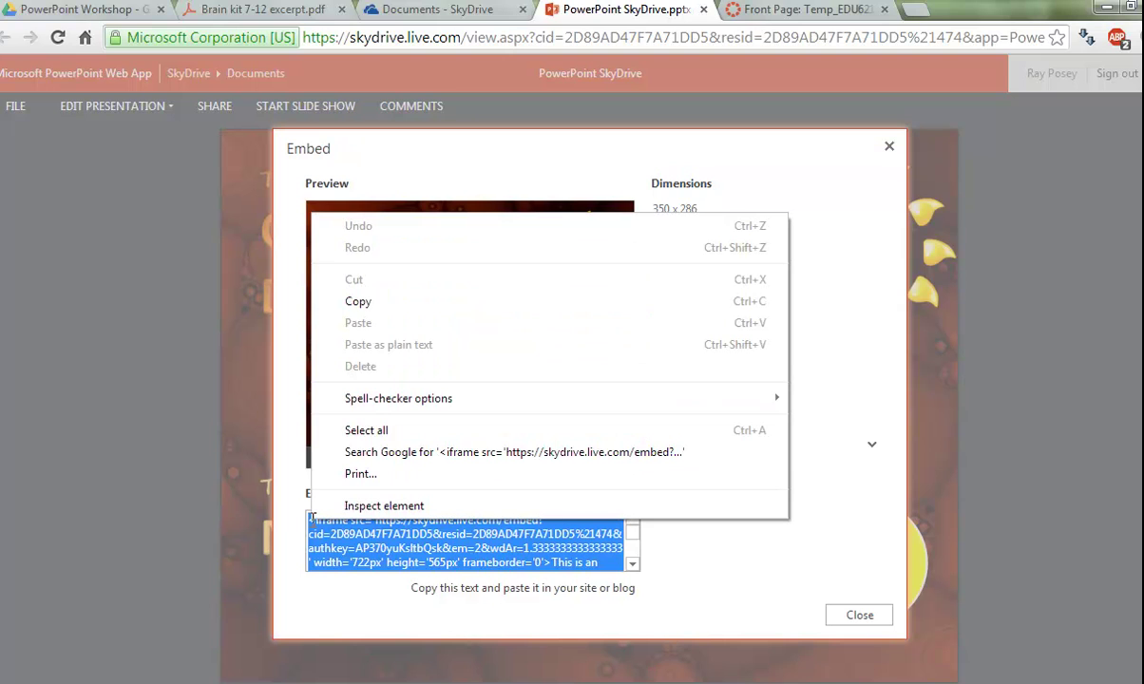
left_click(374, 308)
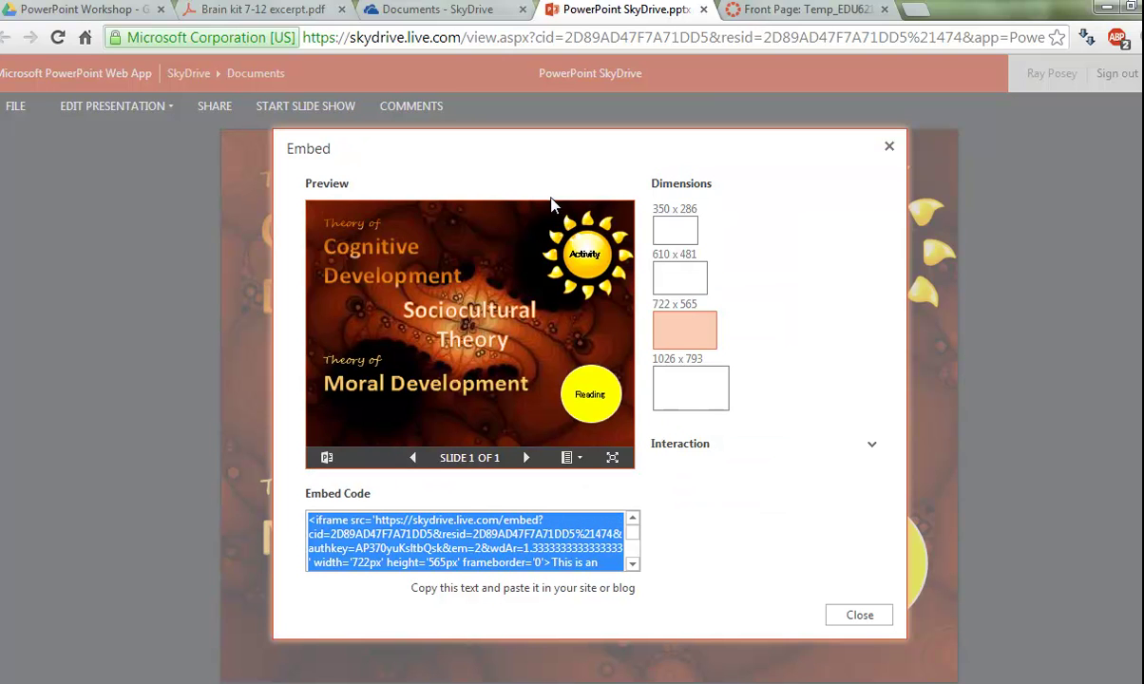
left_click(816, 12)
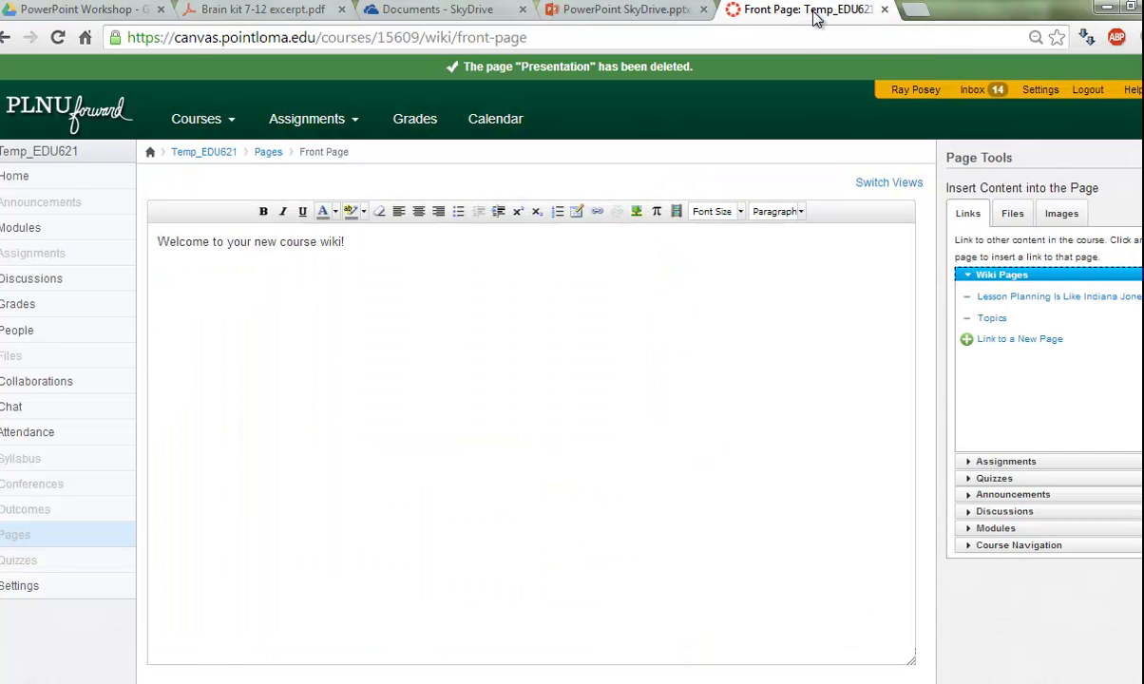
Navigate through the course Assignments list back to the Modules list
left_click(29, 233)
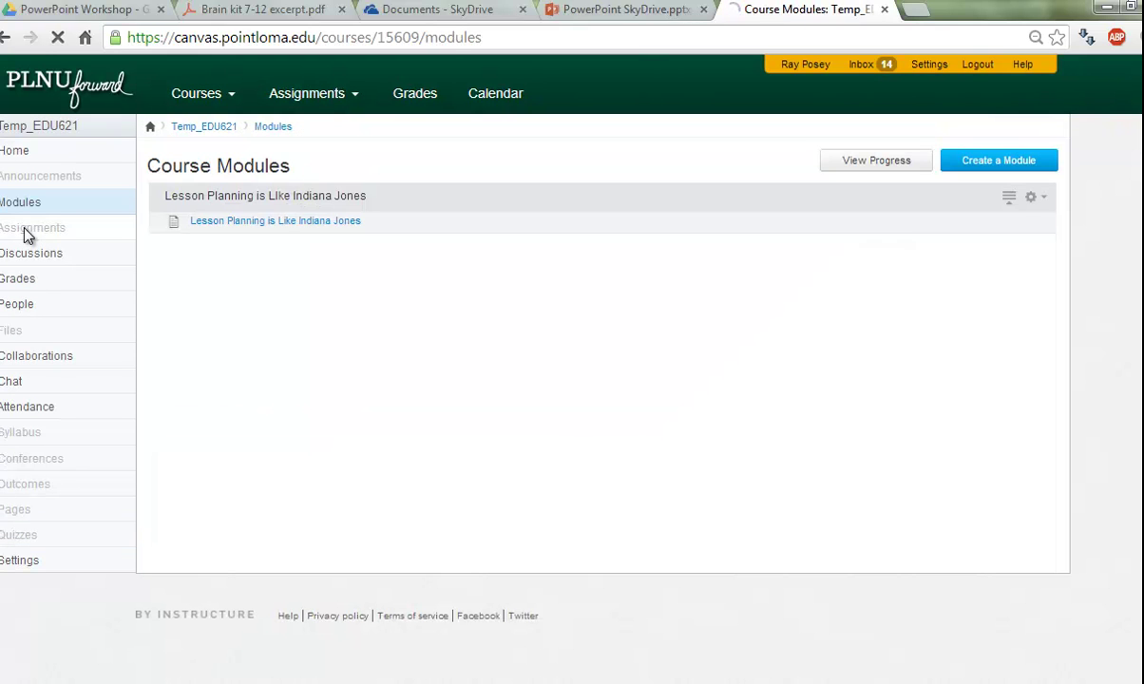
left_click(27, 229)
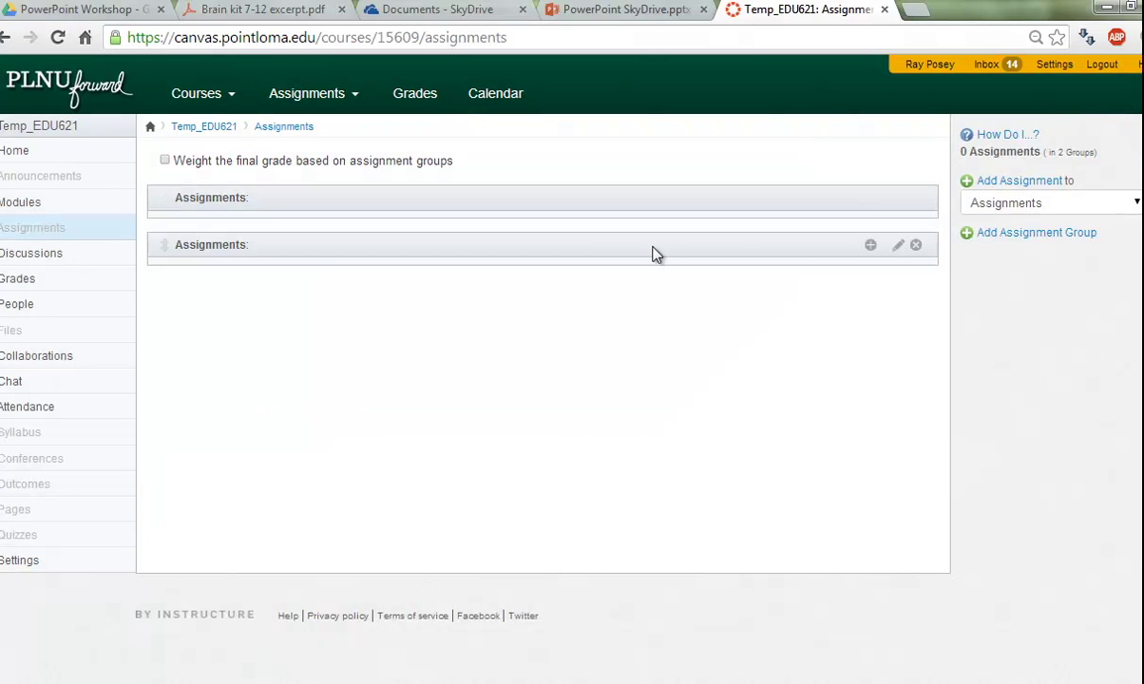
left_click(29, 206)
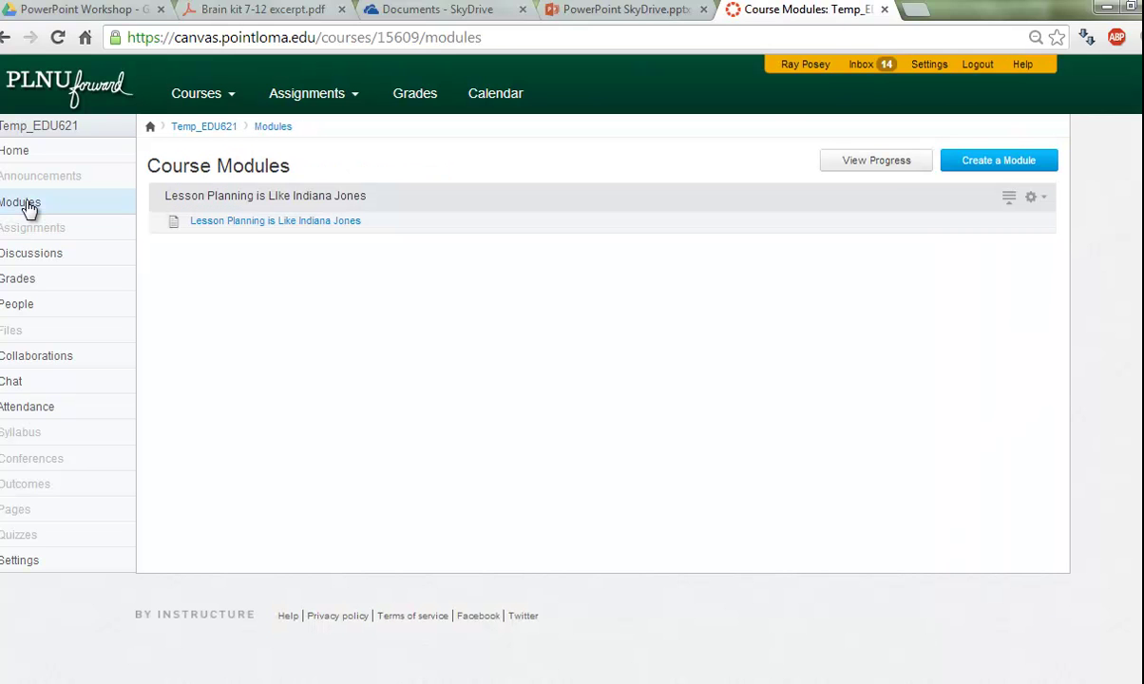
Add a new content page named 'PowerPoint' to the Lesson Planning is Like Indiana Jones module
left_click(1043, 201)
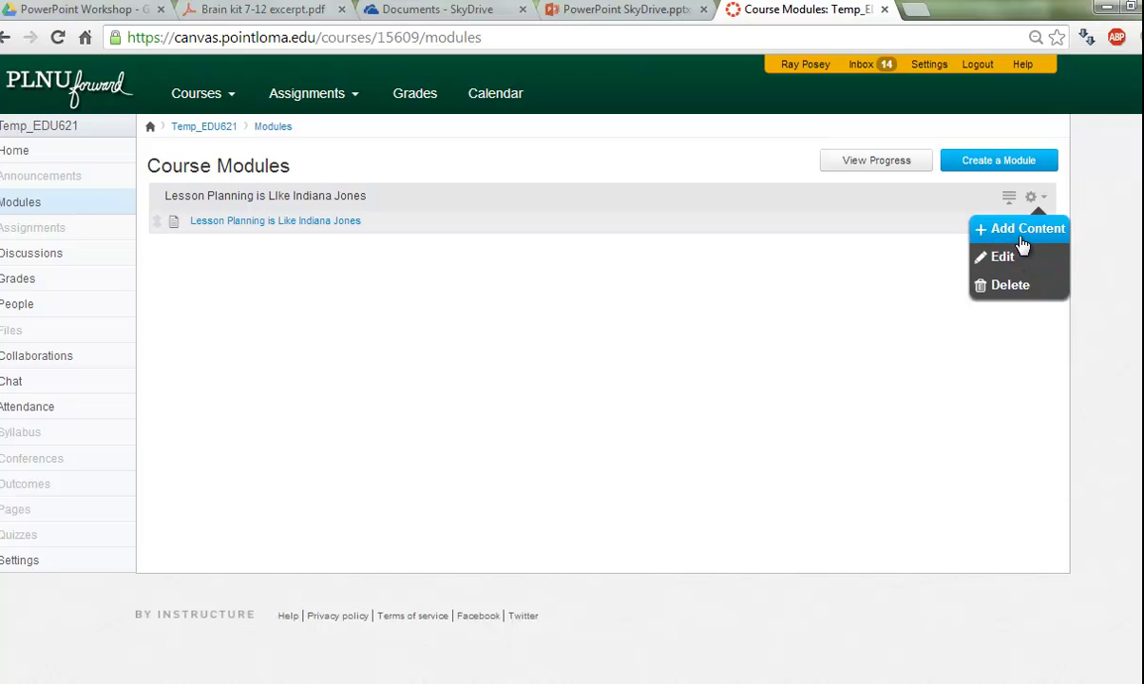
left_click(1025, 230)
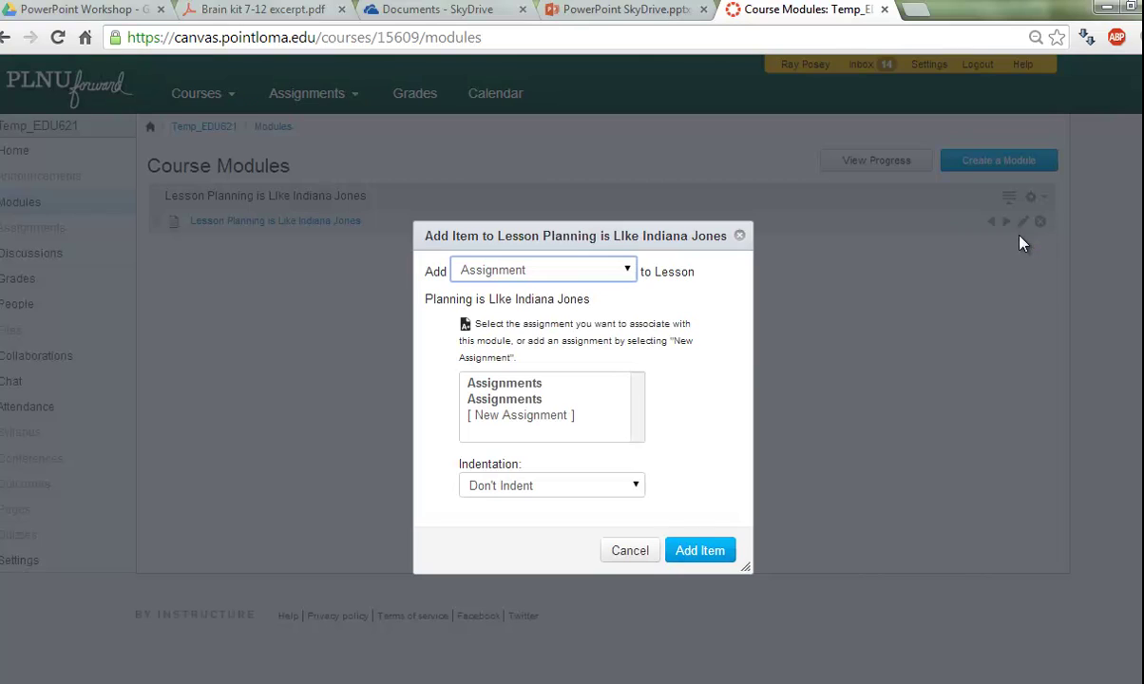
left_click(629, 270)
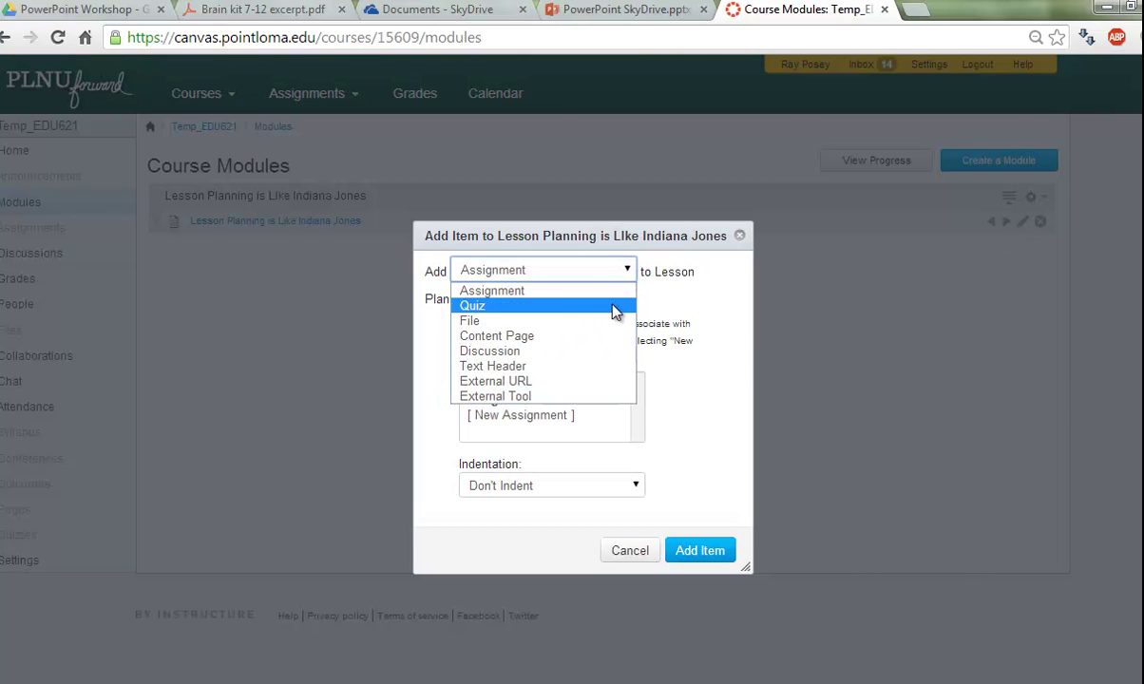
left_click(608, 342)
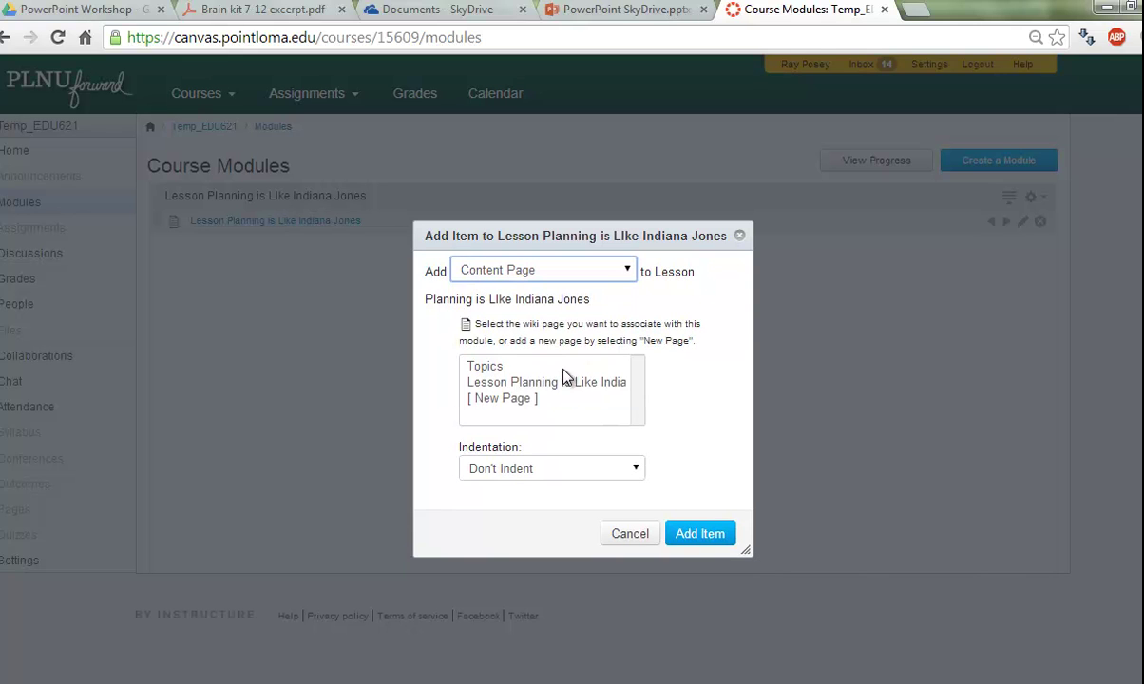
left_click(514, 398)
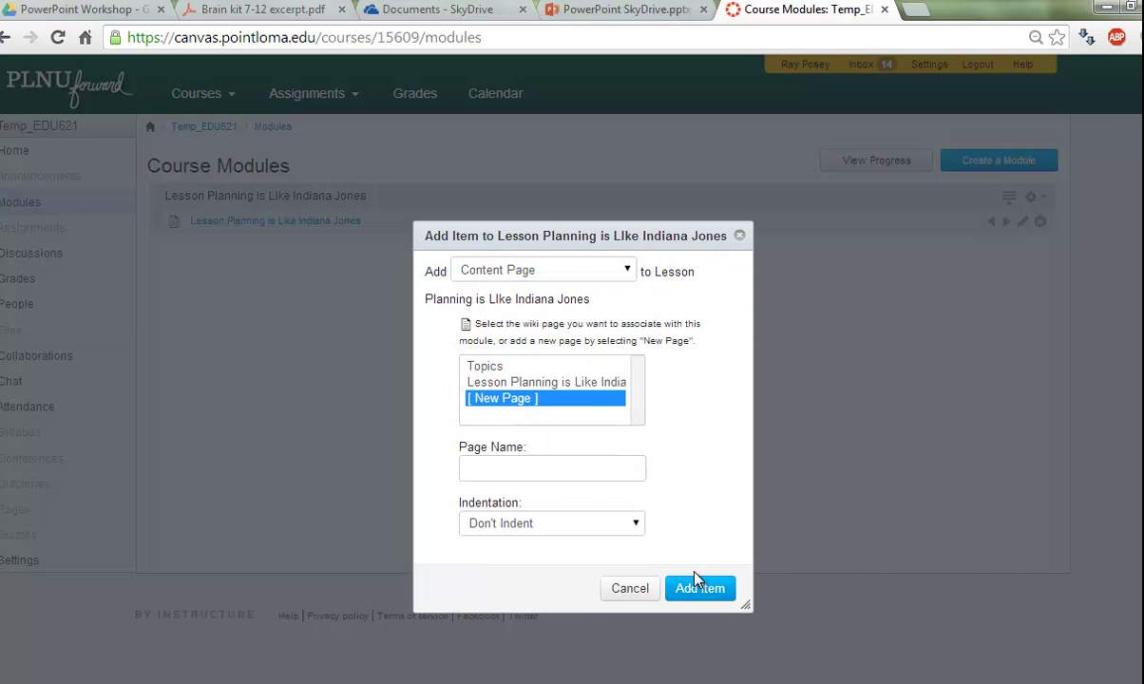
left_click(537, 470)
type("PowerPoint")
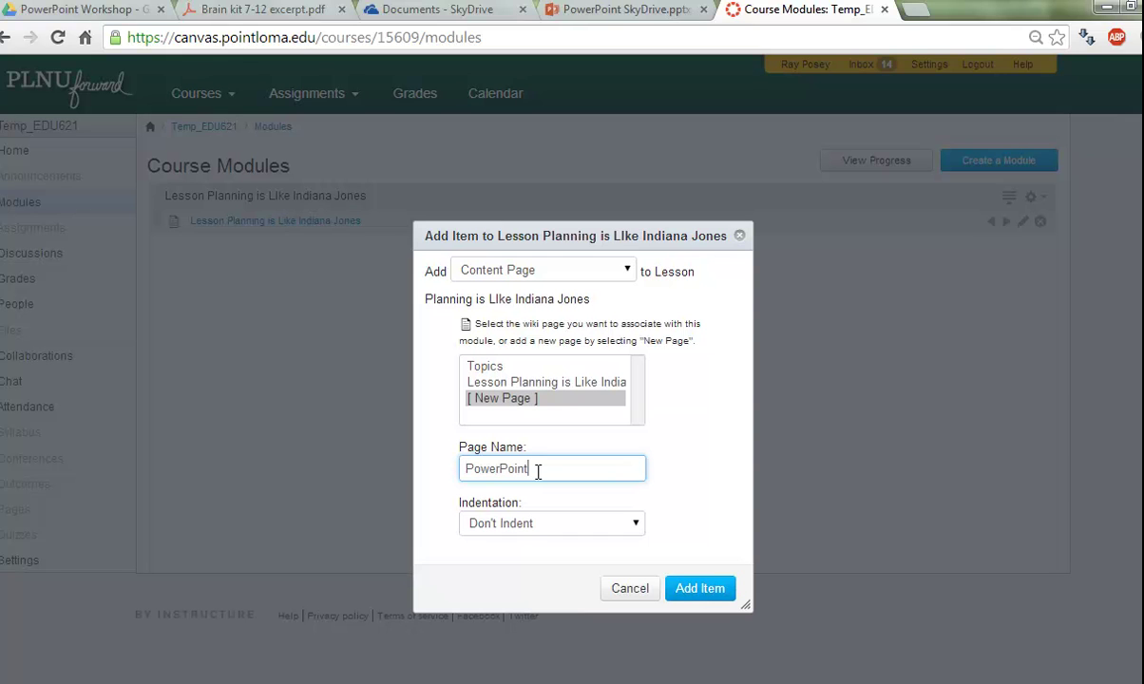
left_click(701, 590)
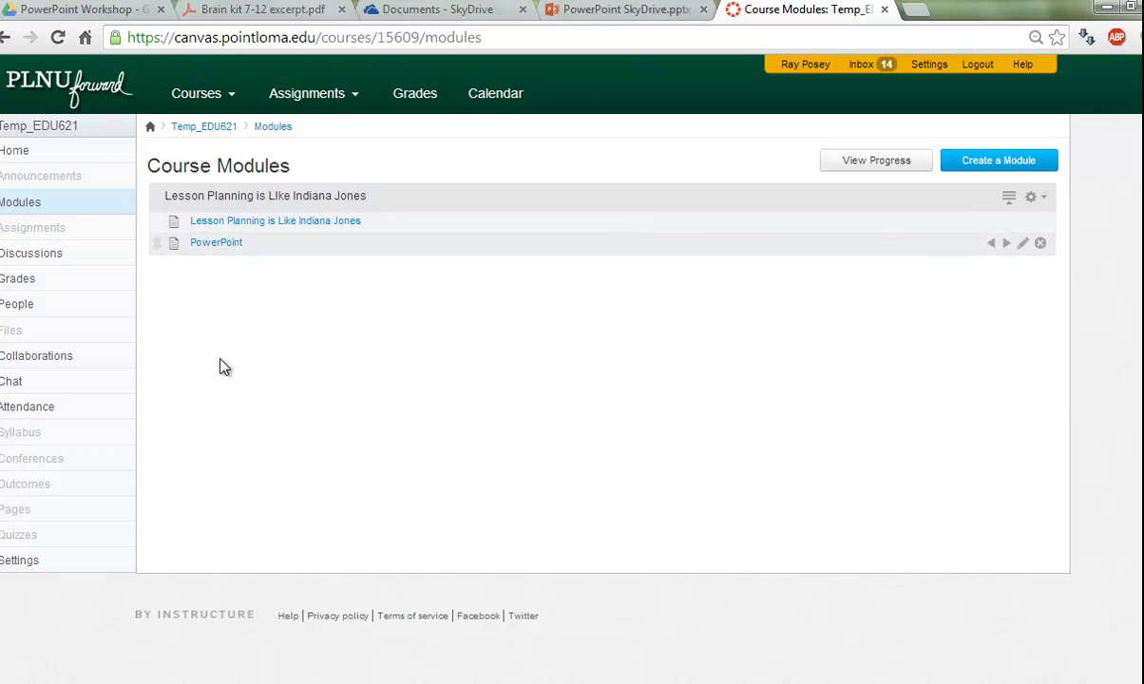
Edit the PowerPoint page and paste the SkyDrive iframe code into its HTML view
left_click(216, 246)
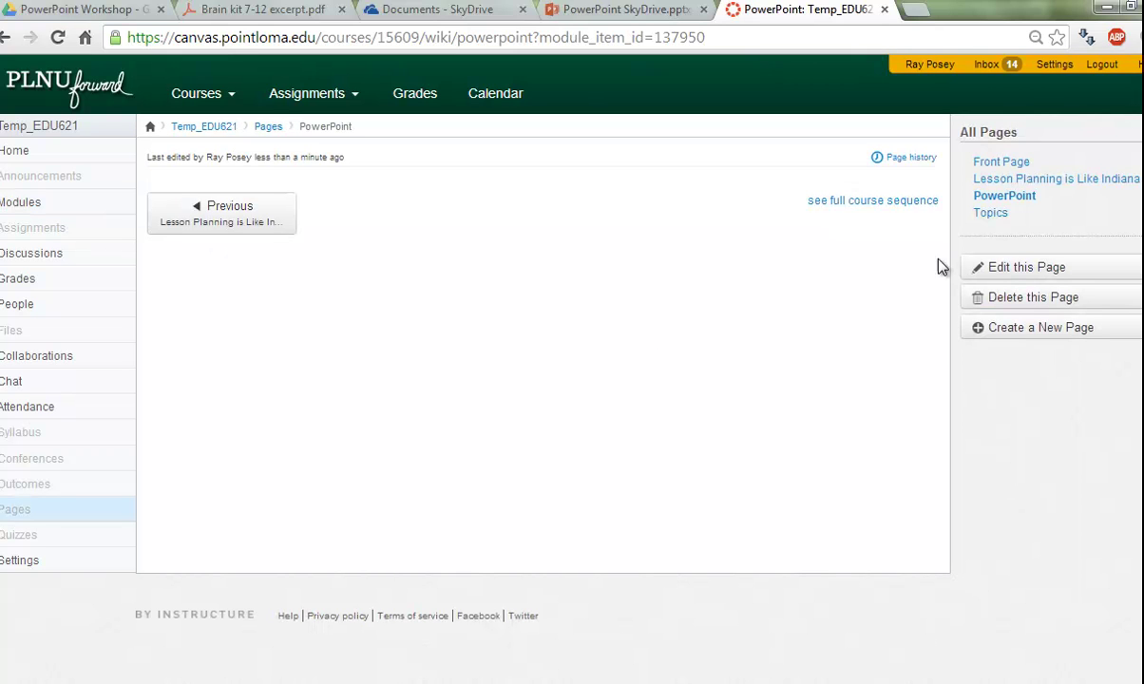
left_click(1028, 269)
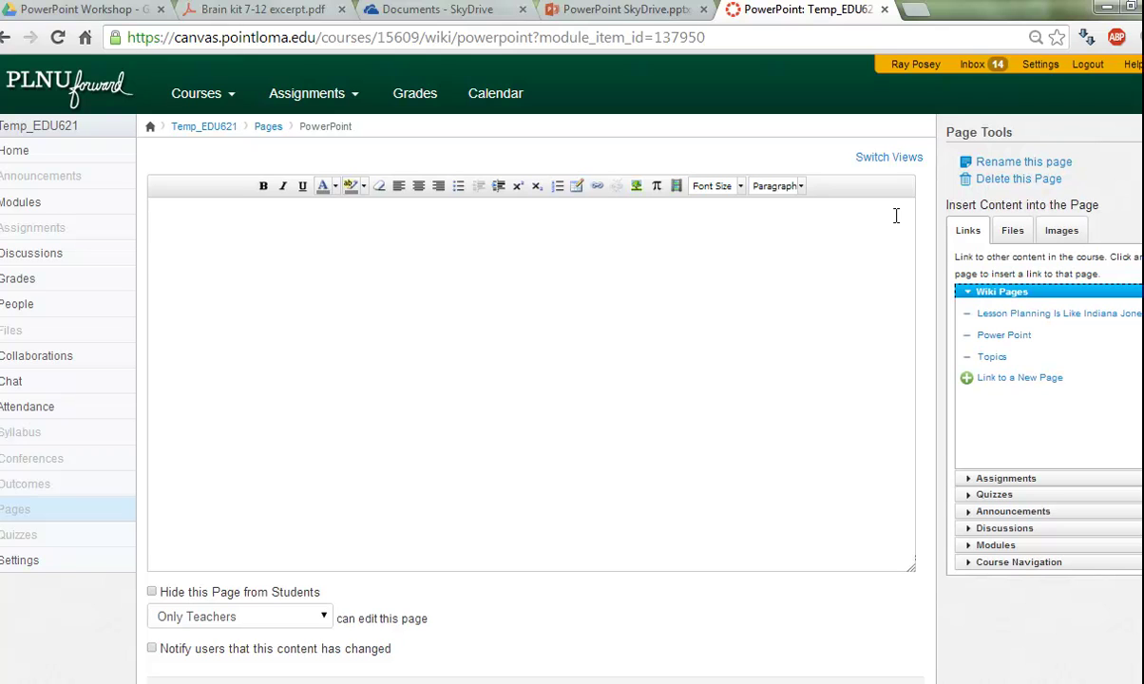
left_click(891, 159)
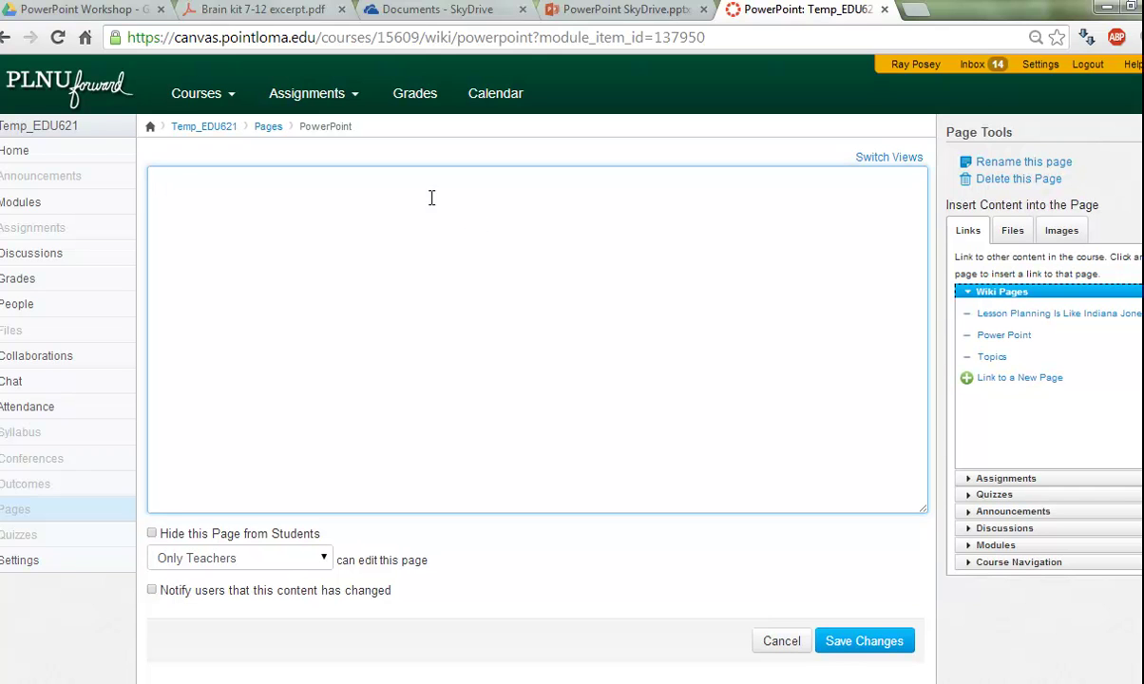
left_click(179, 186)
right_click(180, 186)
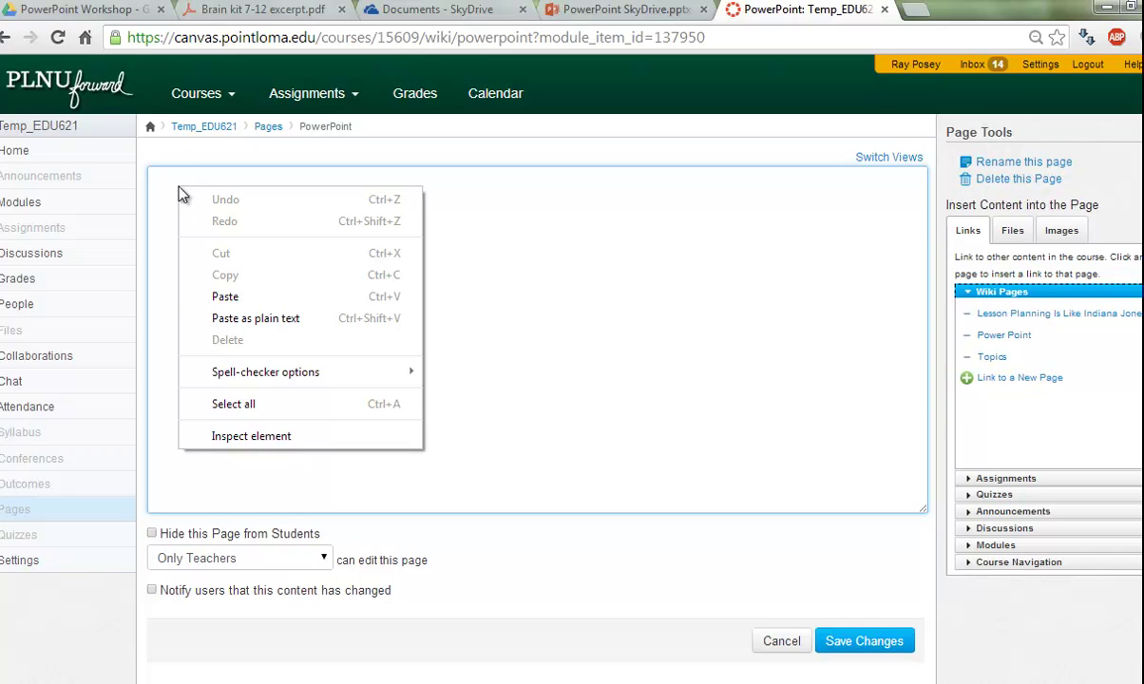
left_click(227, 298)
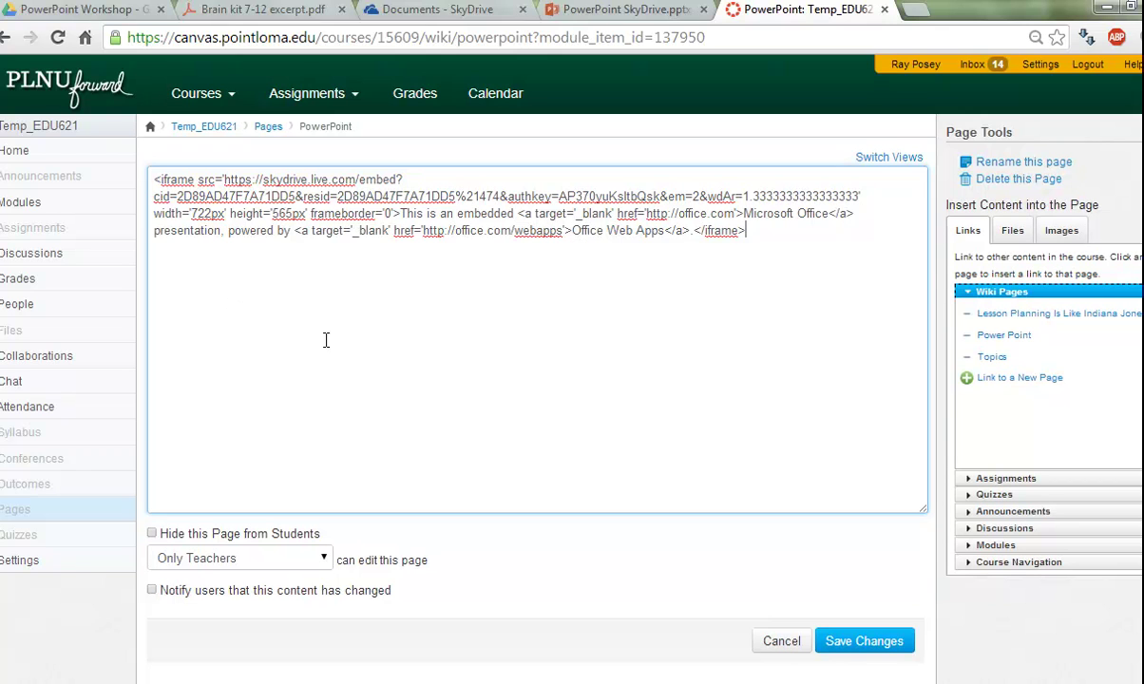
Back in the formatted view, centre the embedded presentation on the page
left_click(869, 159)
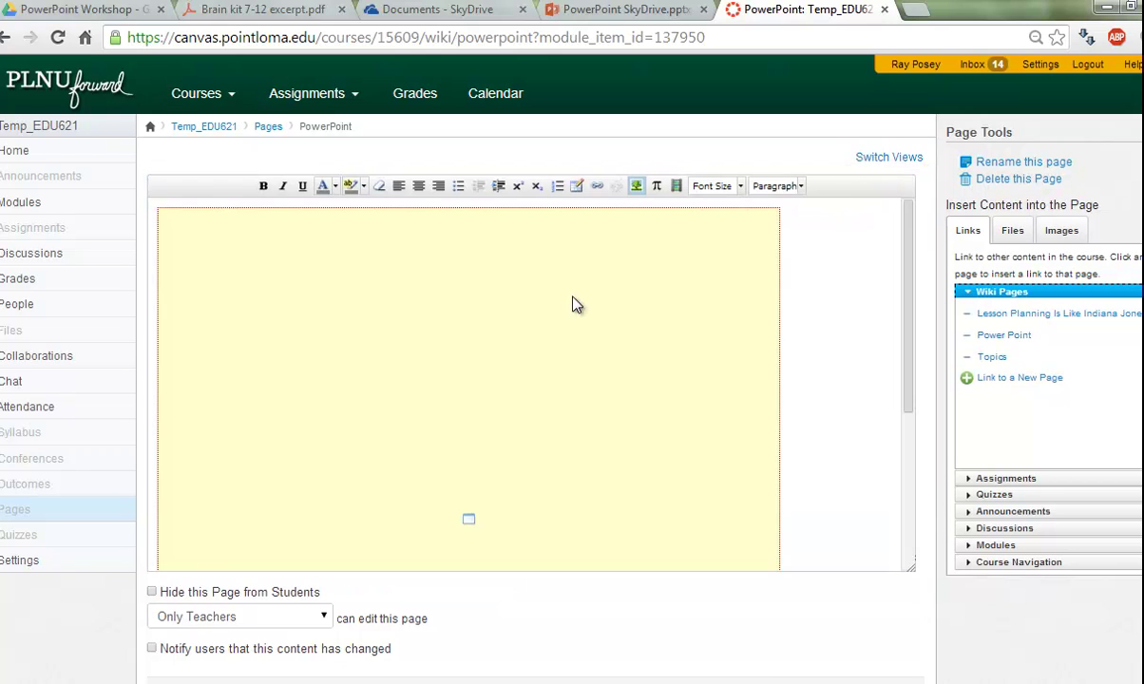
left_click(504, 327)
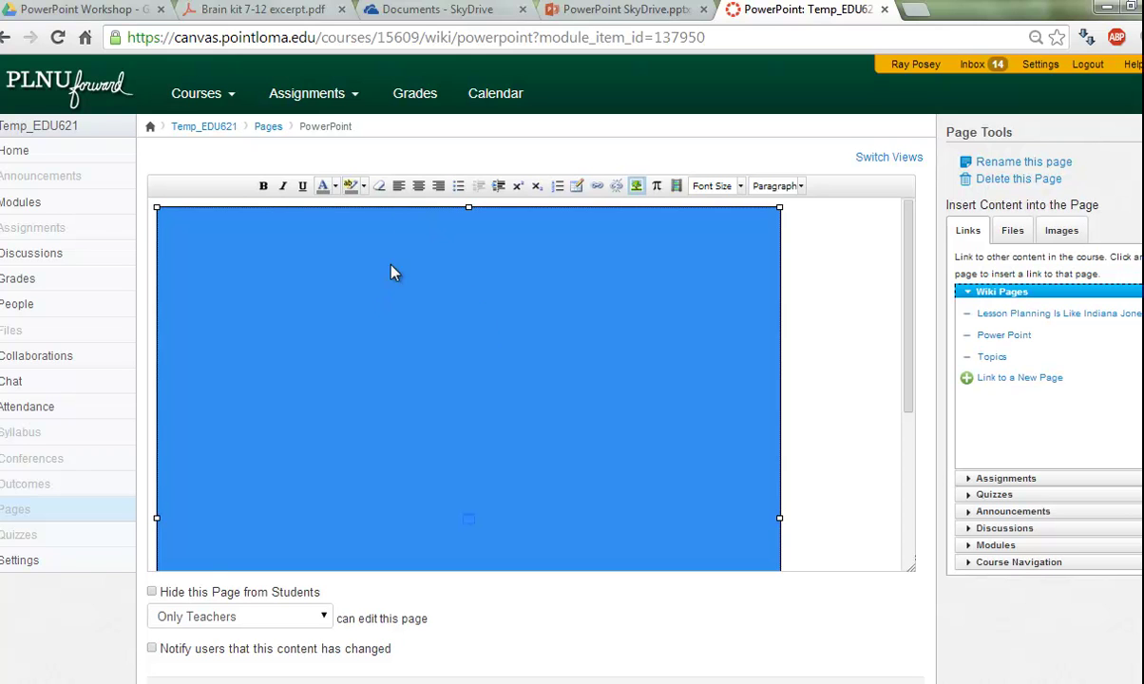
left_click(418, 187)
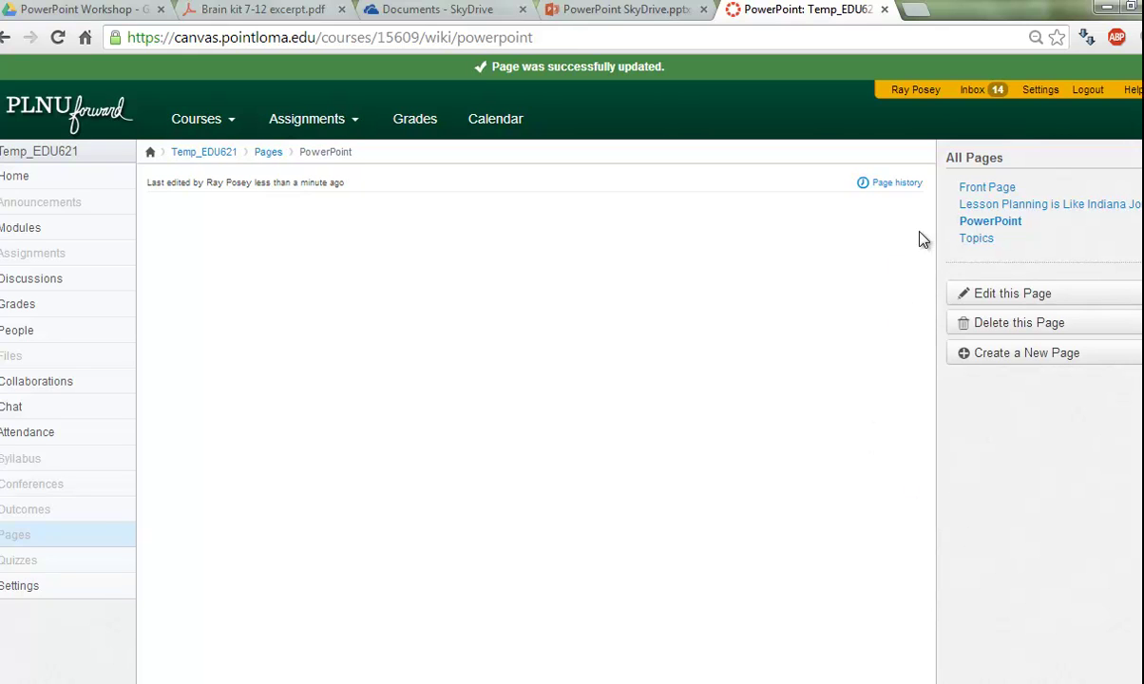
Reload the PowerPoint page to show the slide and follow its Activity link to Creating Banners.docx
left_click(1005, 232)
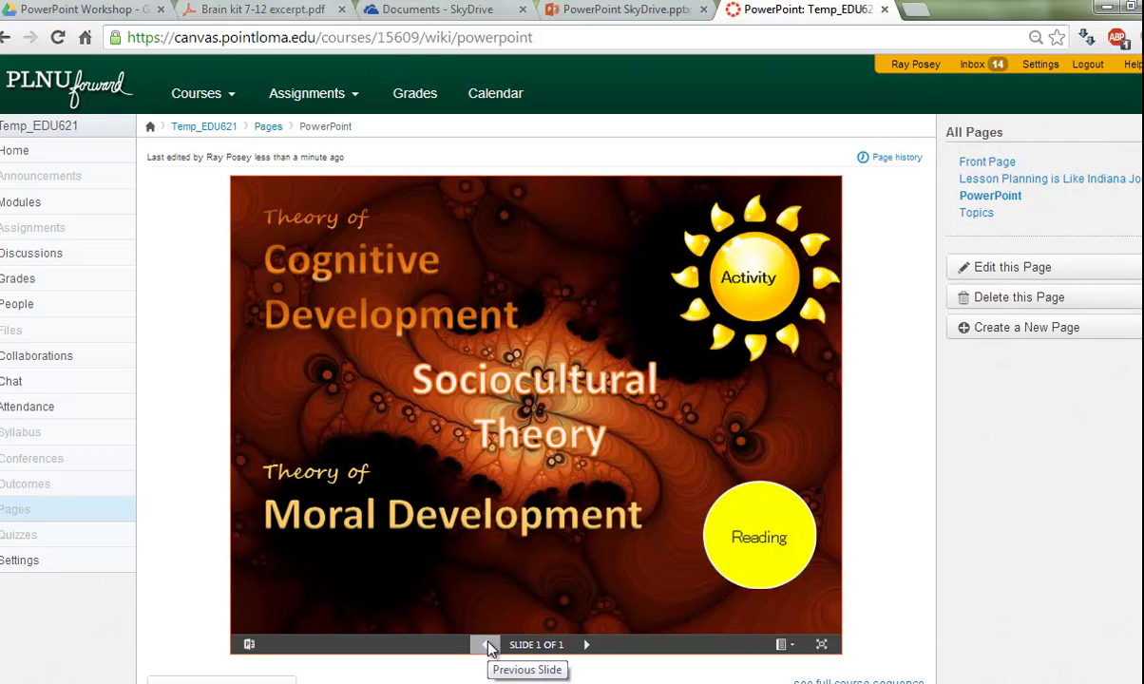
left_click(747, 246)
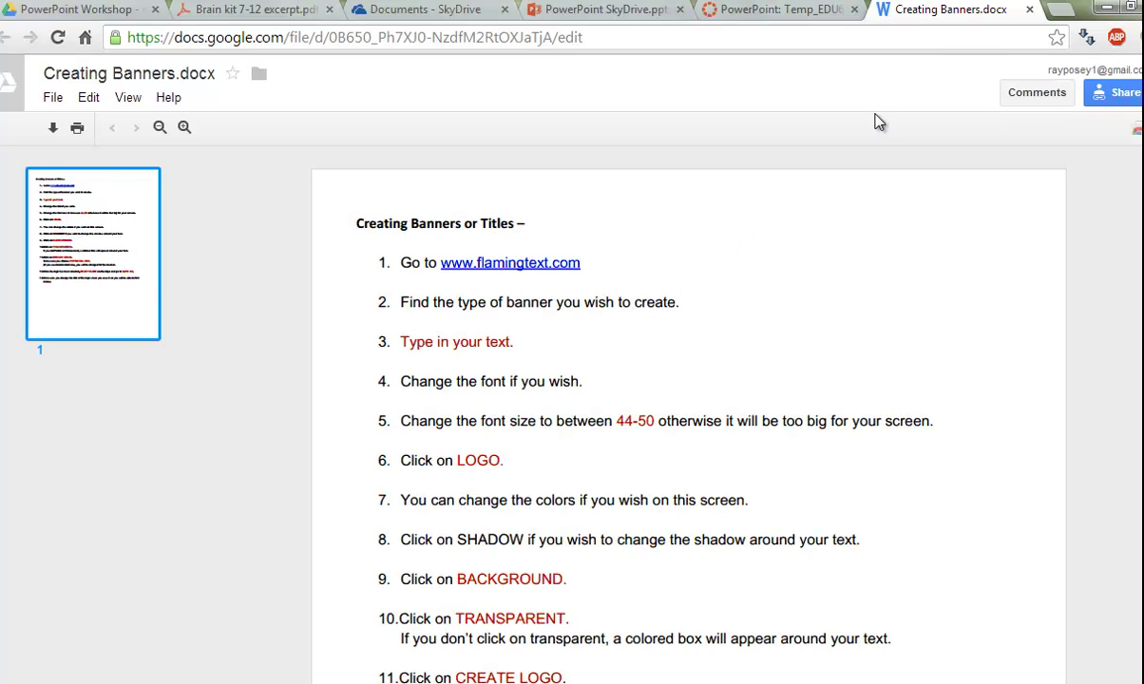
Close the Creating Banners and Brain kit 7-12 excerpt.pdf tabs to return to the PowerPoint page
left_click(1029, 10)
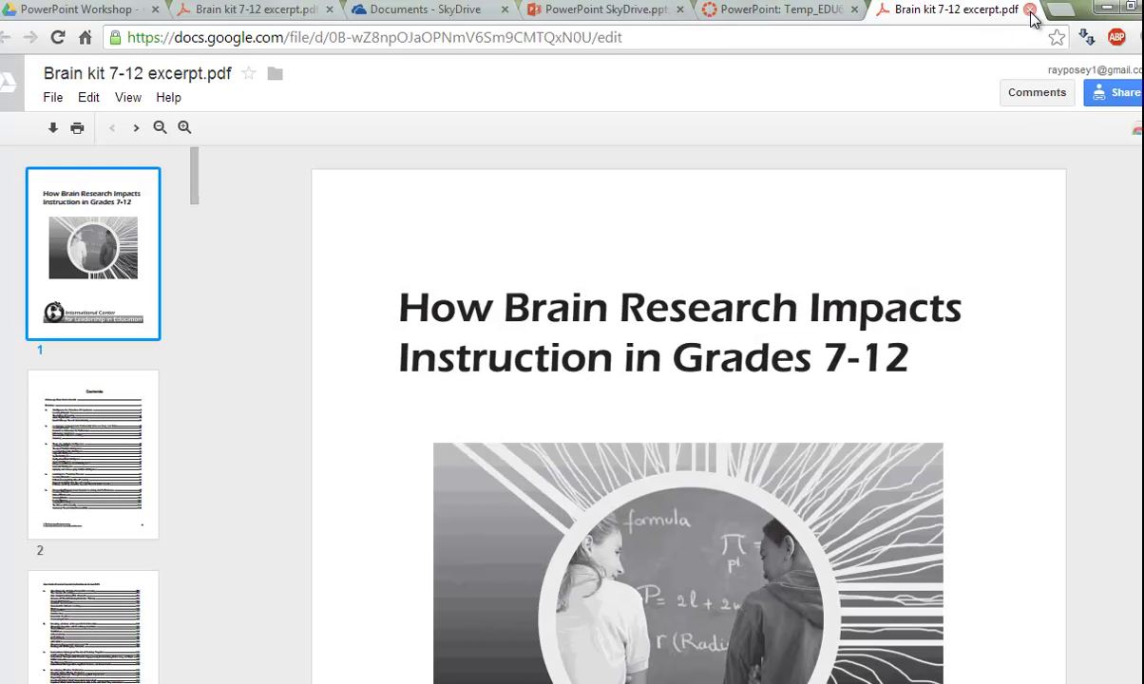
left_click(1029, 11)
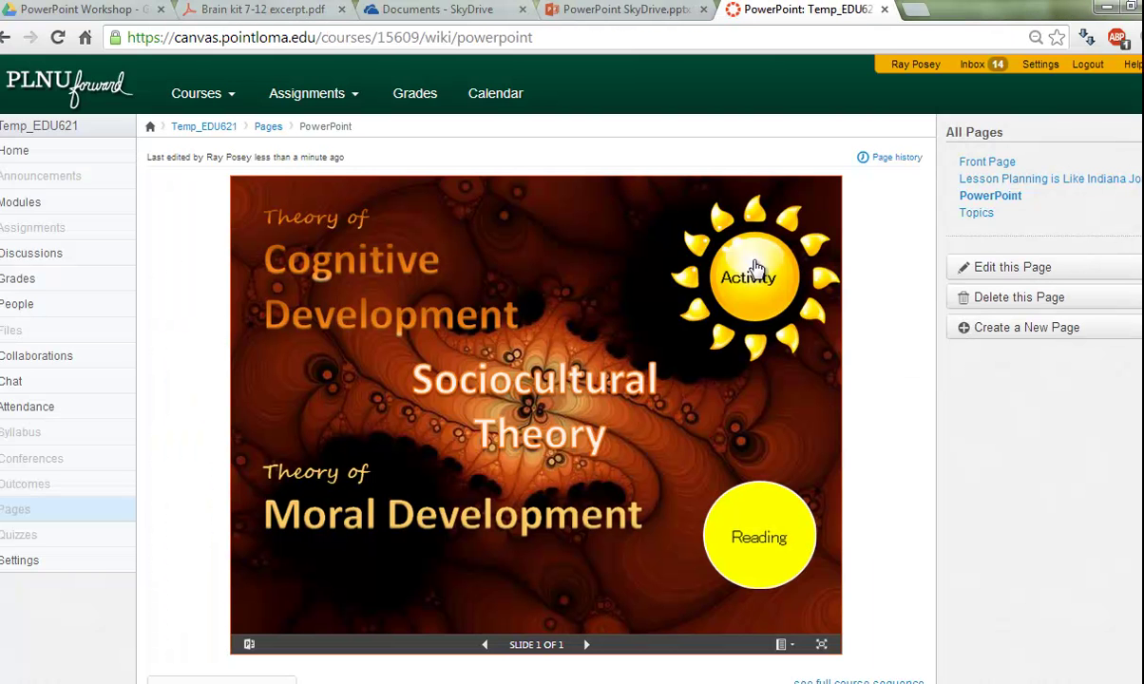